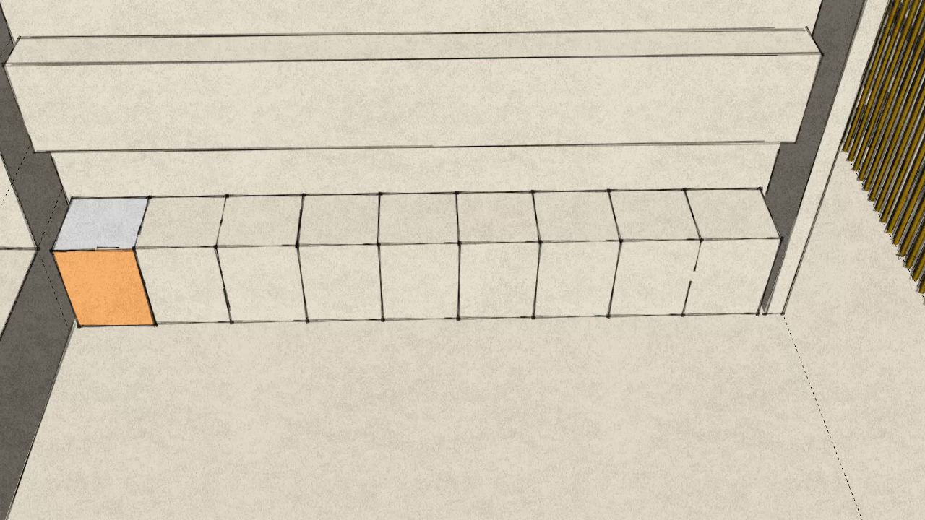
- Push/Pull the corner box's top up into a tall side cabinet and delete the adjacent base box
{"action": "left_click", "coordinate": [101, 222]}
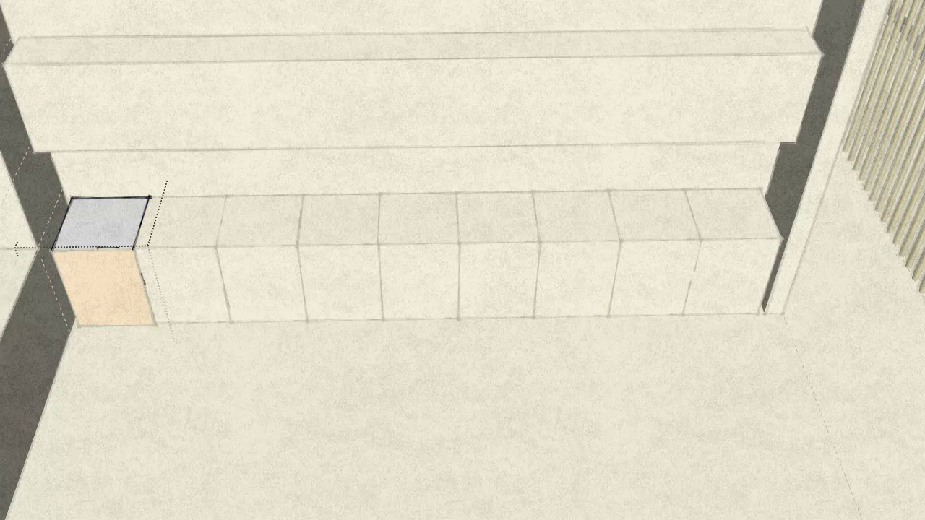
{"action": "mouse_move", "coordinate": [101, 222]}
{"action": "left_mouse_down"}
{"action": "mouse_move", "coordinate": [134, 151]}
{"action": "mouse_move", "coordinate": [117, 57]}
{"action": "left_mouse_up"}
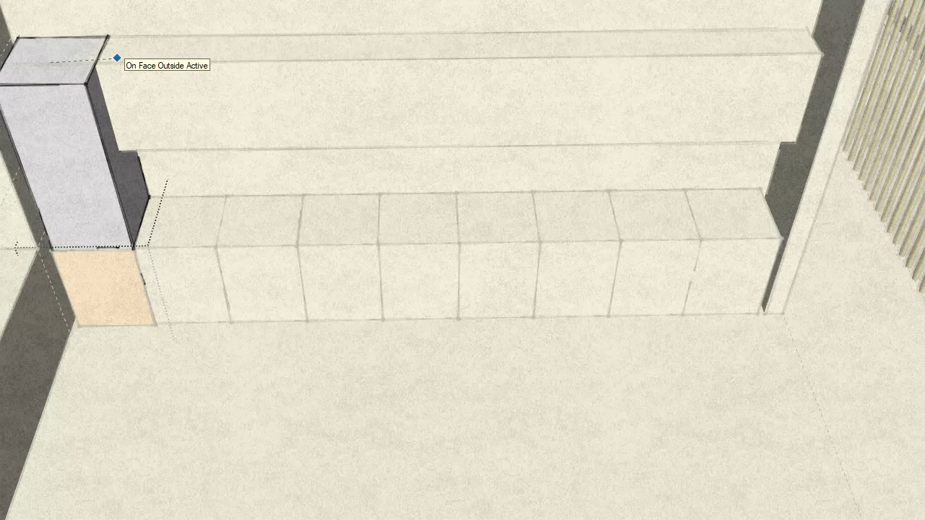
{"action": "left_click_drag", "start_coordinate": [117, 57], "coordinate": [117, 57]}
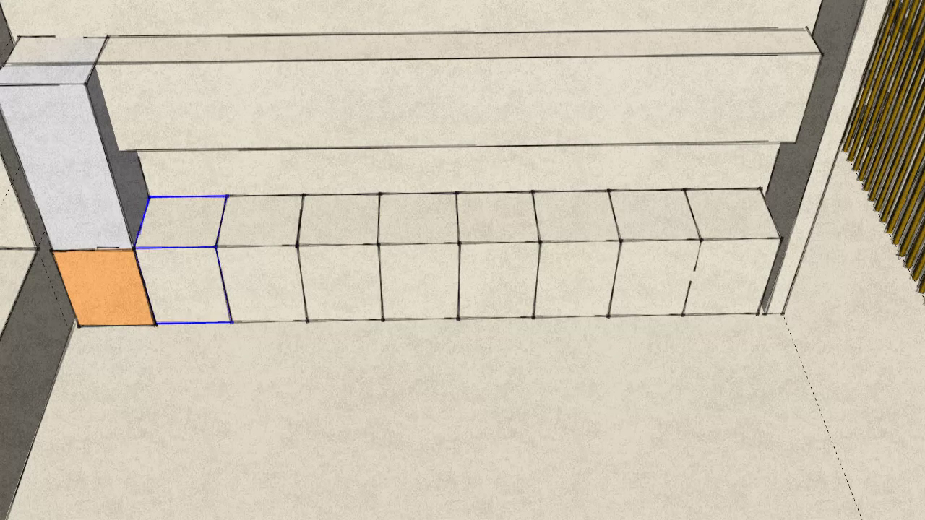
{"action": "key", "text": "Delete"}
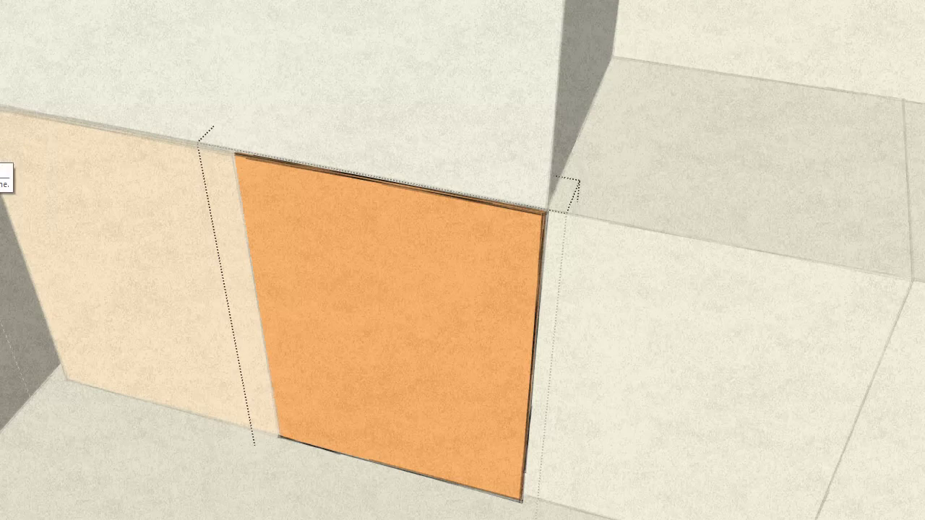
- Offset a 1-unit inset outline on the orange door face
{"action": "left_click", "coordinate": [357, 179]}
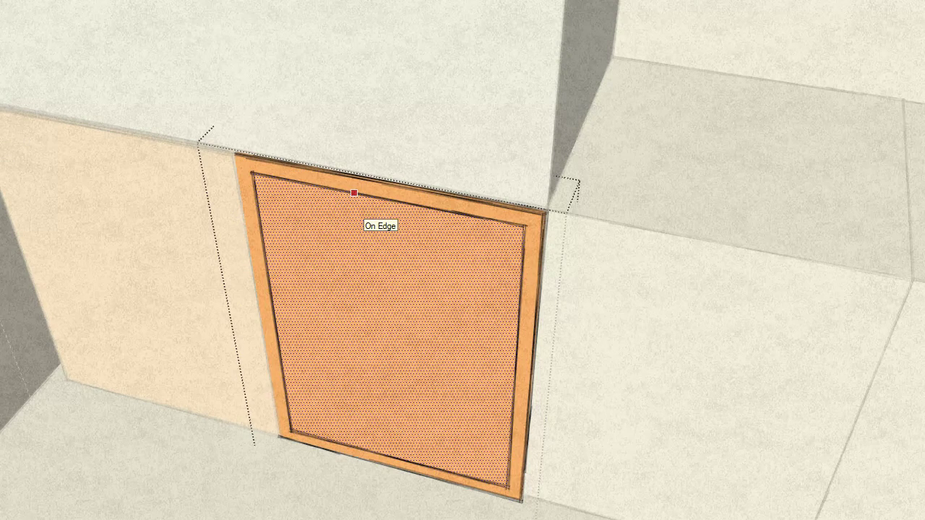
{"action": "left_click", "coordinate": [351, 177]}
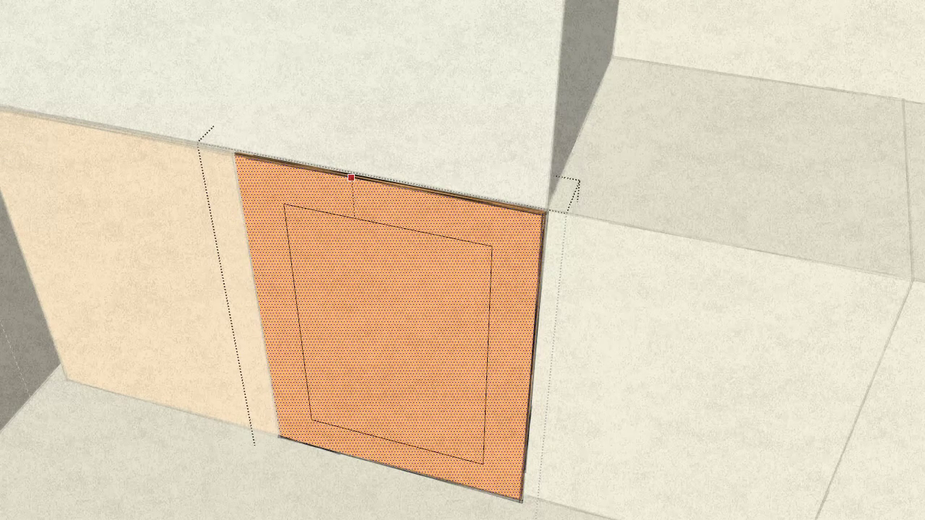
{"action": "scroll", "coordinate": [517, 216], "scroll_direction": "up", "scroll_amount": 3}
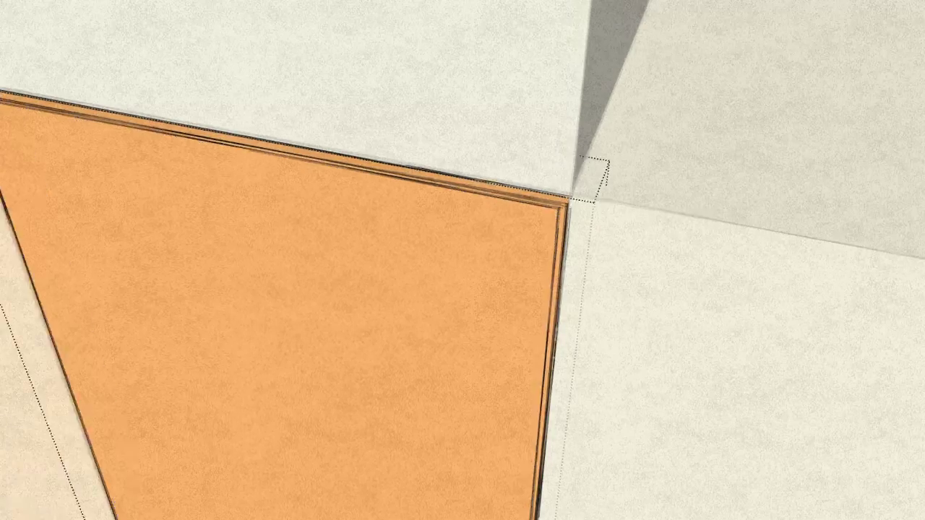
{"action": "scroll", "coordinate": [517, 216], "scroll_direction": "up", "scroll_amount": 2}
{"action": "left_click", "coordinate": [557, 210]}
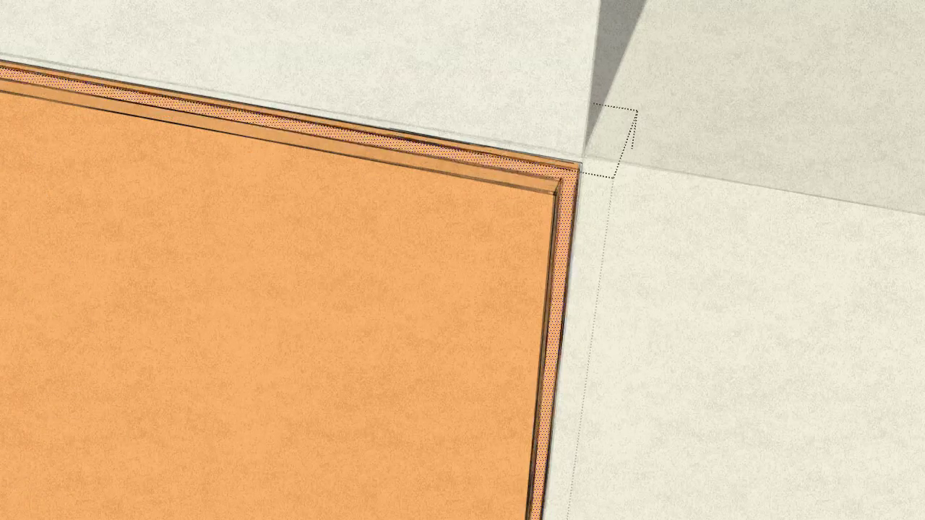
{"action": "scroll", "coordinate": [635, 217], "scroll_direction": "down", "scroll_amount": 5}
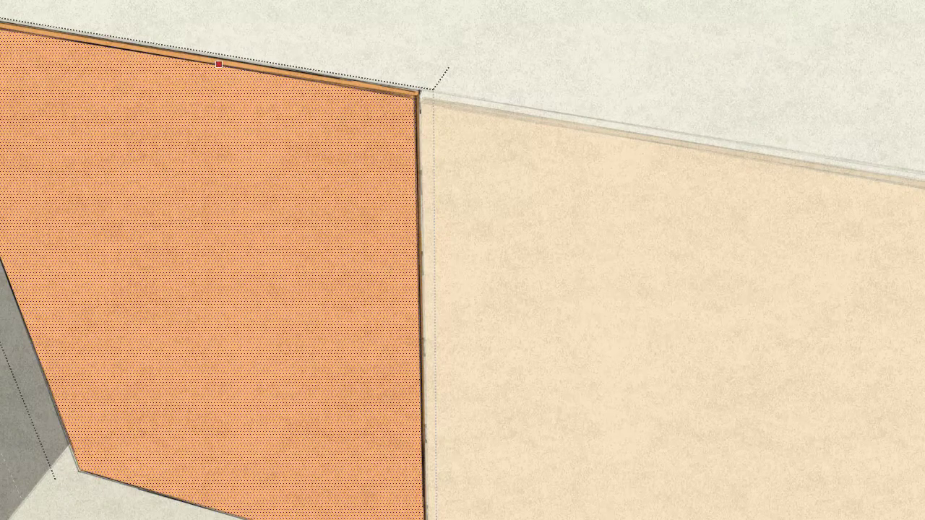
{"action": "left_click", "coordinate": [219, 64]}
{"action": "type", "text": "1"}
{"action": "key", "text": "Return"}
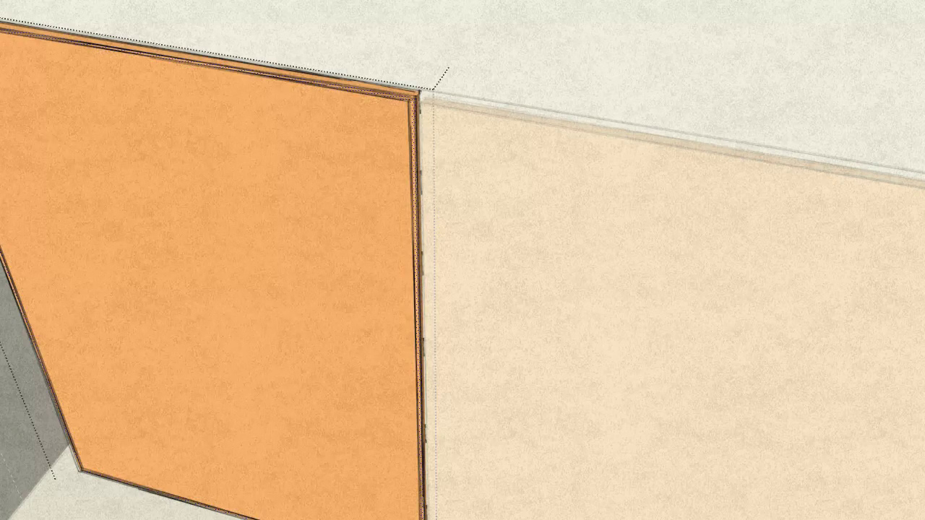
- Push/Pull the thin border strip outward so it stands proud as a frame
{"action": "scroll", "coordinate": [418, 131], "scroll_direction": "up", "scroll_amount": 1}
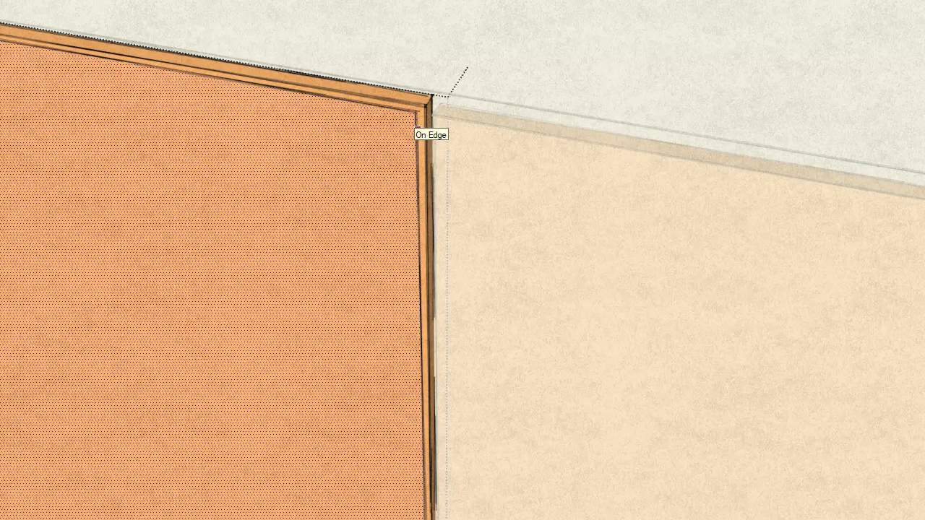
{"action": "scroll", "coordinate": [419, 126], "scroll_direction": "up", "scroll_amount": 1}
{"action": "key", "text": "Escape"}
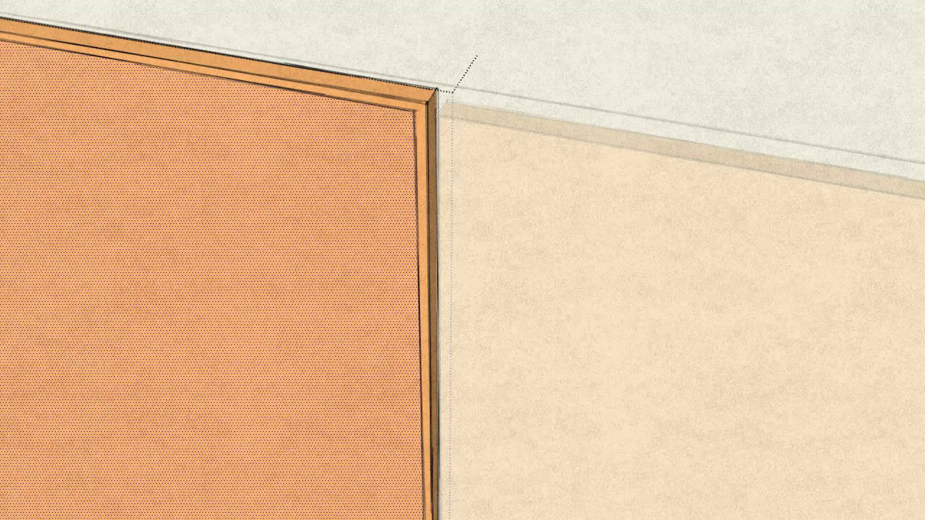
{"action": "left_click", "coordinate": [421, 152]}
{"action": "left_click", "coordinate": [436, 88]}
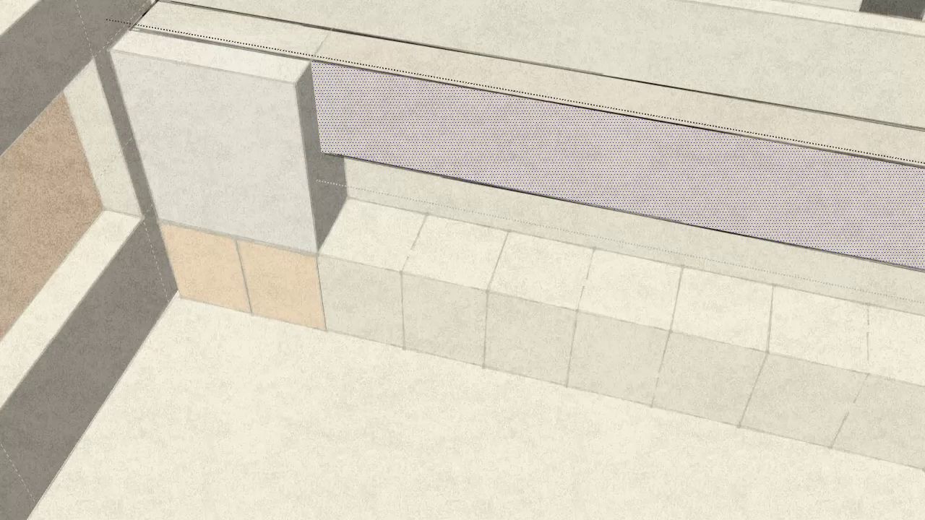
- Move the long upper cabinet against the tall corner cabinet's edge, then select the rightmost base box
{"action": "key", "text": "r"}
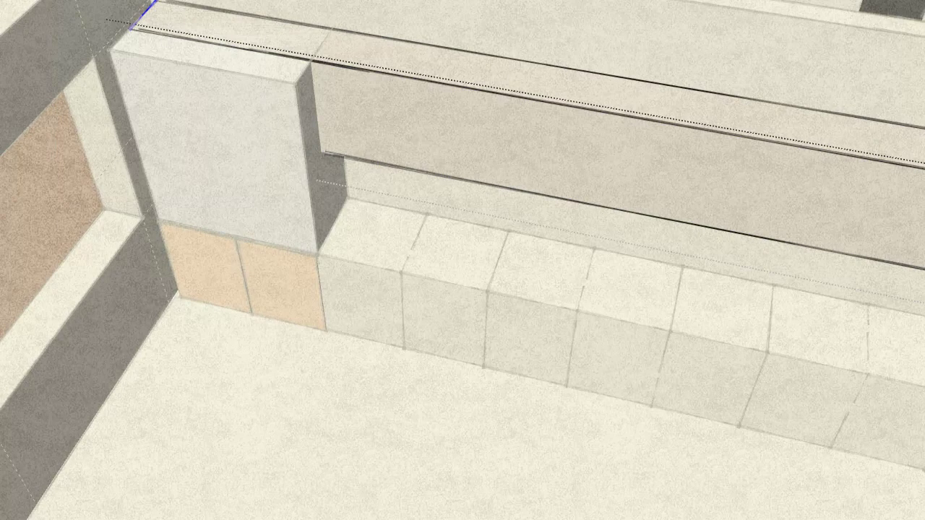
{"action": "left_click_drag", "start_coordinate": [233, 37], "coordinate": [318, 165]}
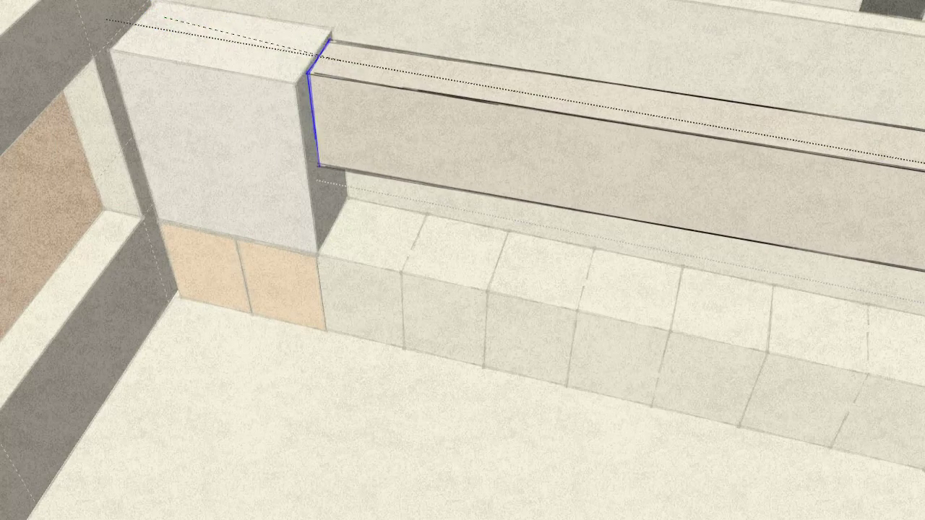
{"action": "left_click", "coordinate": [321, 44]}
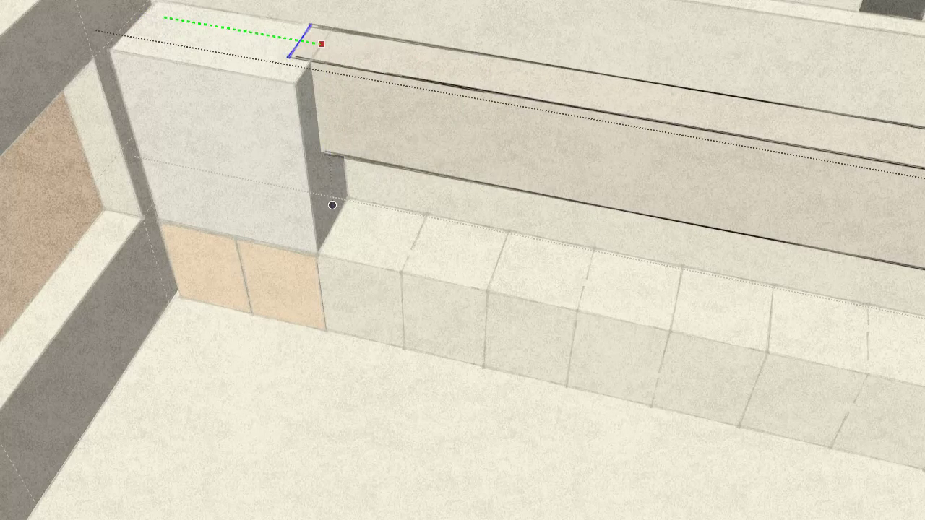
{"action": "left_click", "coordinate": [450, 64]}
{"action": "middle_click_drag", "start_coordinate": [364, 138], "coordinate": [404, 188]}
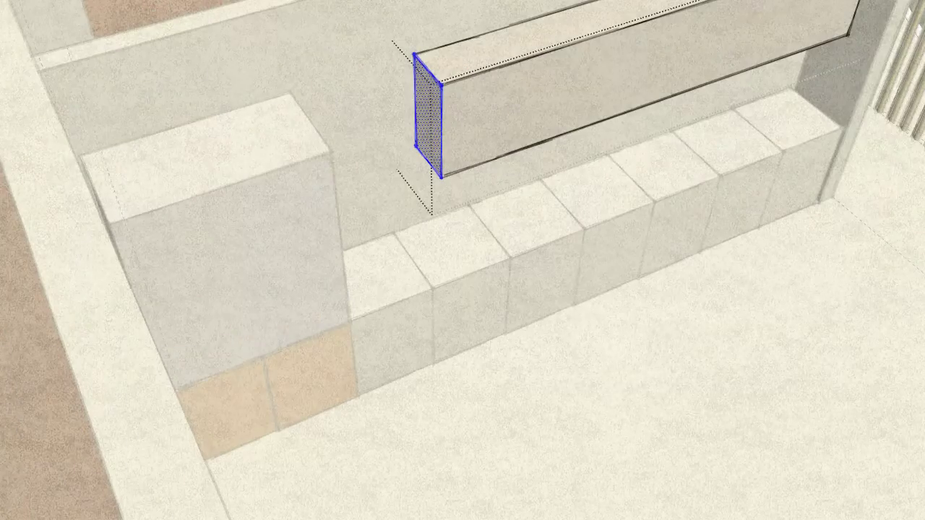
{"action": "left_click_drag", "start_coordinate": [639, 182], "coordinate": [733, 229]}
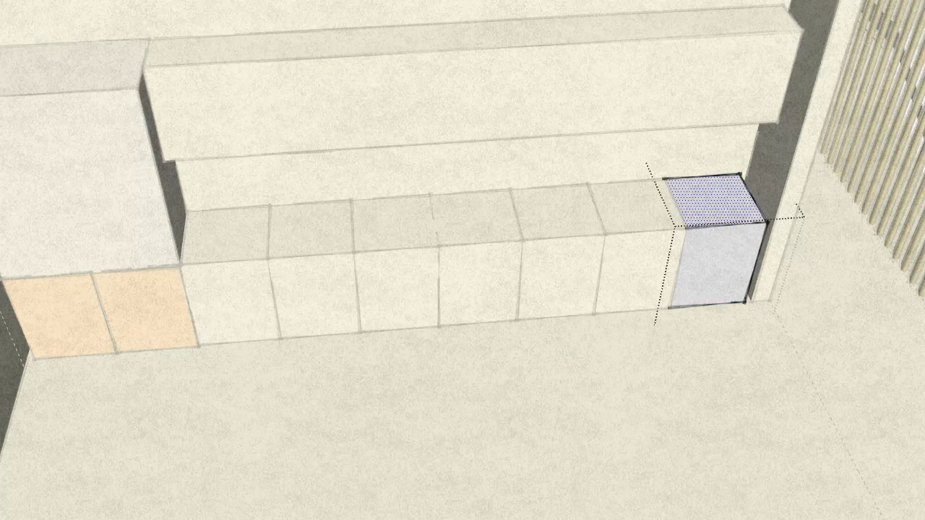
- Push/Pull the rightmost base box's top up into a tall right-end cabinet
{"action": "left_click_drag", "start_coordinate": [711, 199], "coordinate": [695, 36]}
{"action": "left_click", "coordinate": [695, 36]}
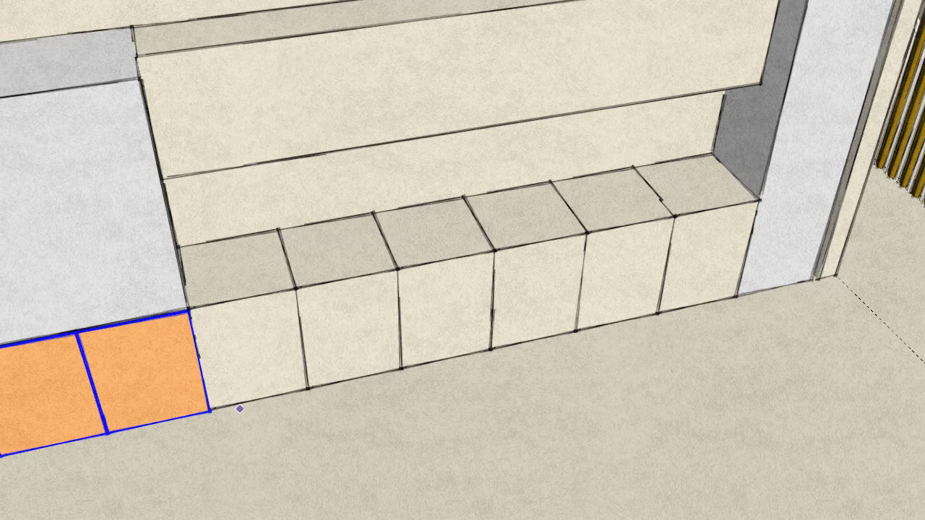
- Copy the pair of orange doors onto the next base cabinets with Ctrl-Move
{"action": "left_click", "coordinate": [190, 455], "text": "ctrl"}
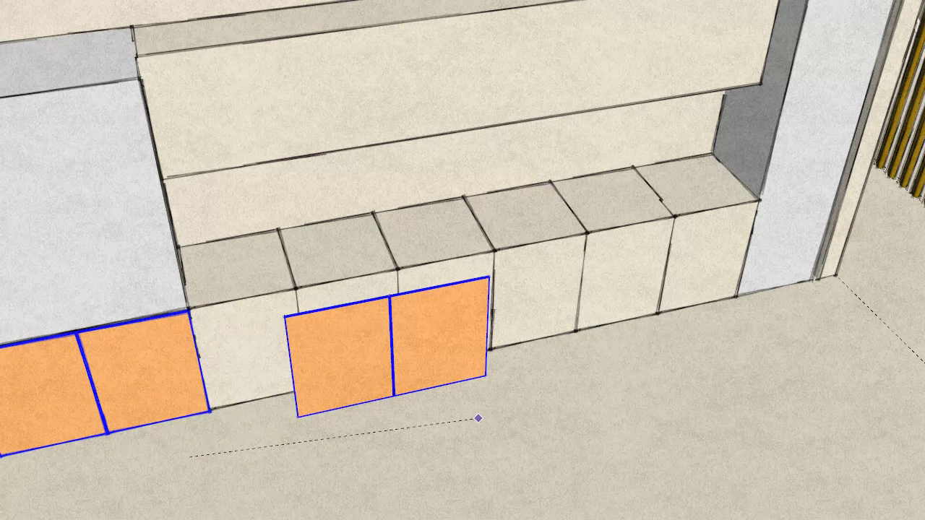
{"action": "key", "text": "Escape"}
{"action": "scroll", "coordinate": [77, 392], "scroll_direction": "up", "scroll_amount": 5}
{"action": "scroll", "coordinate": [105, 324], "scroll_direction": "up", "scroll_amount": 2}
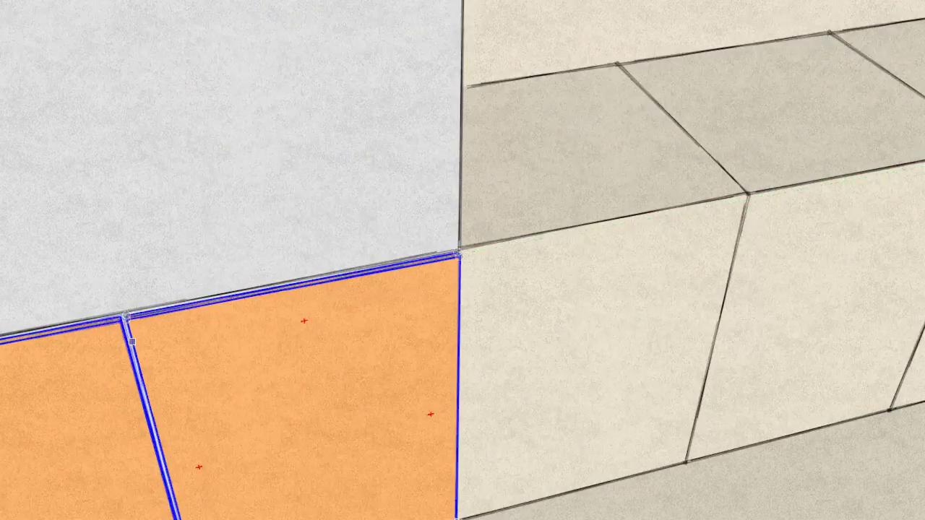
{"action": "scroll", "coordinate": [106, 323], "scroll_direction": "up", "scroll_amount": 2}
{"action": "scroll", "coordinate": [106, 324], "scroll_direction": "up", "scroll_amount": 2}
{"action": "left_click", "coordinate": [116, 282]}
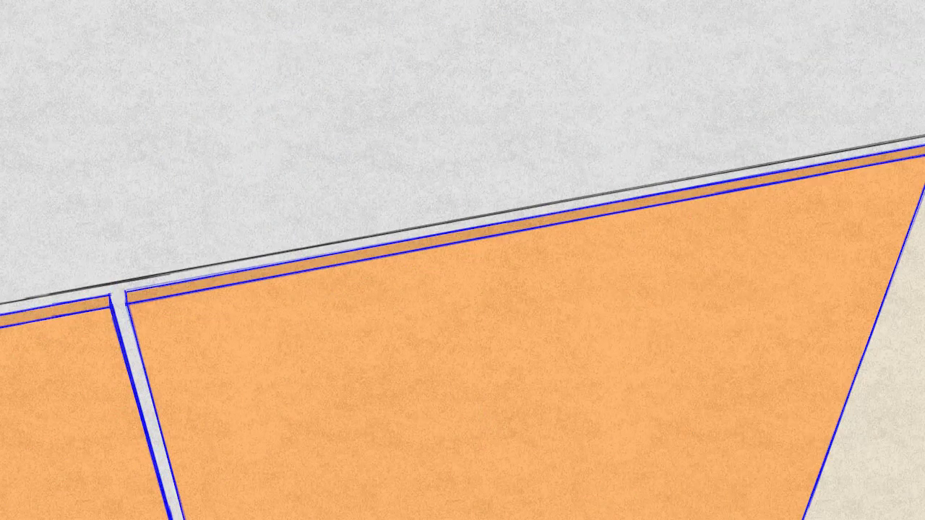
{"action": "scroll", "coordinate": [116, 282], "scroll_direction": "down", "scroll_amount": 5}
{"action": "scroll", "coordinate": [116, 282], "scroll_direction": "down", "scroll_amount": 3}
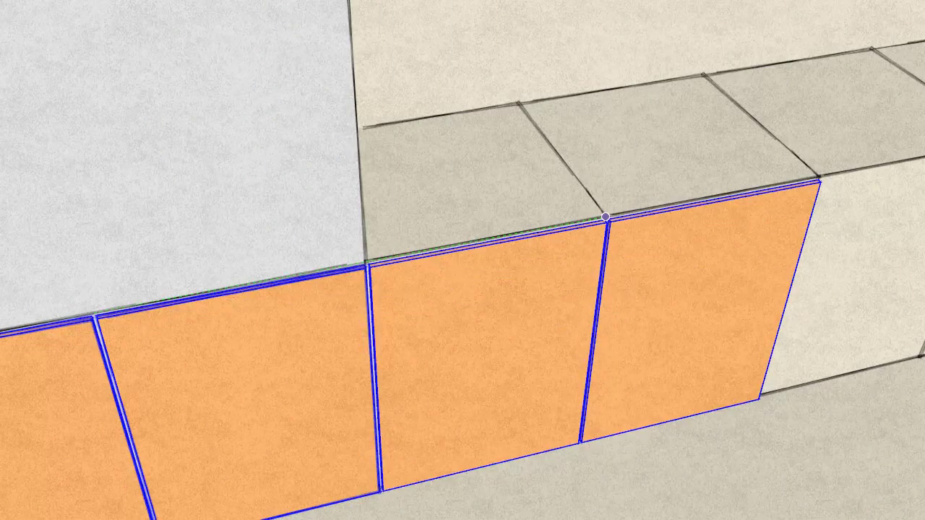
{"action": "left_click", "coordinate": [604, 217]}
{"action": "scroll", "coordinate": [604, 217], "scroll_direction": "up", "scroll_amount": 3}
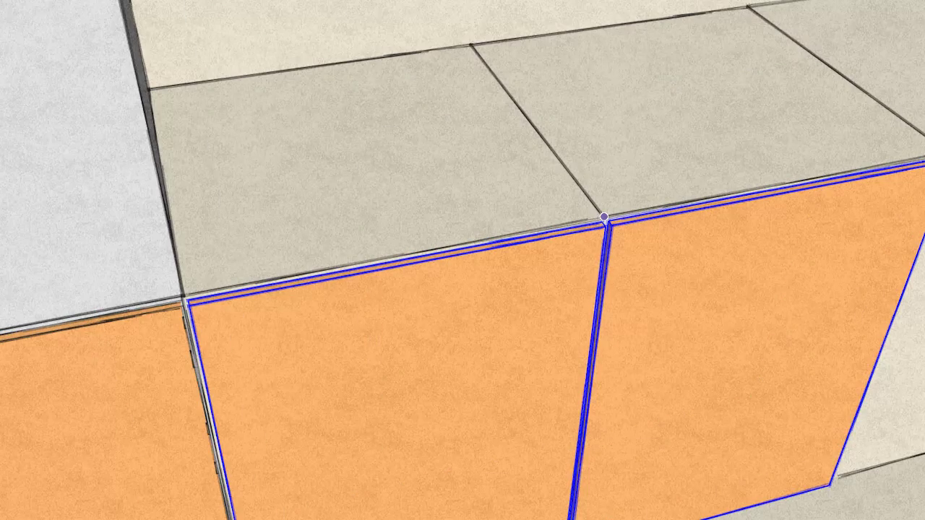
{"action": "scroll", "coordinate": [604, 216], "scroll_direction": "down", "scroll_amount": 3}
- Keep copying the door pair rightward until it reaches the tall right-end cabinet
{"action": "left_click", "coordinate": [175, 310]}
{"action": "left_click", "coordinate": [650, 217]}
{"action": "scroll", "coordinate": [650, 221], "scroll_direction": "up", "scroll_amount": 2}
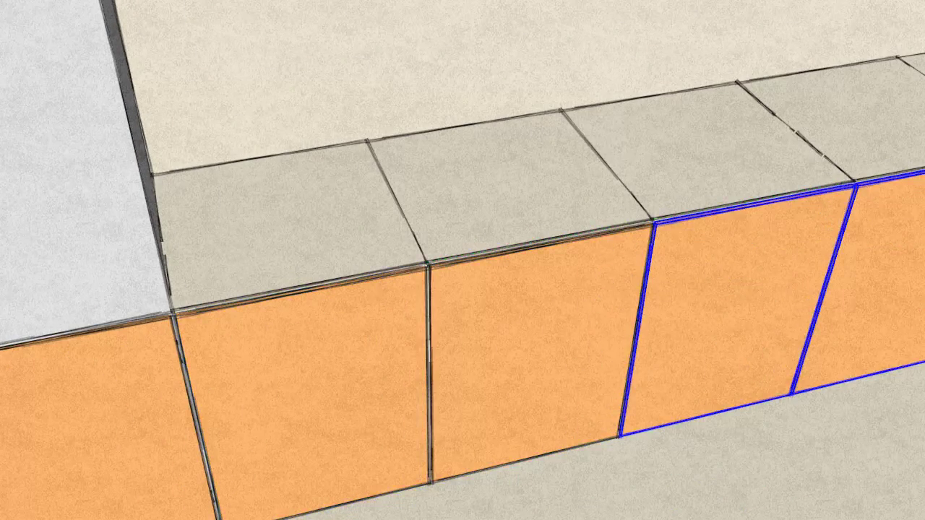
{"action": "scroll", "coordinate": [134, 324], "scroll_direction": "down", "scroll_amount": 3}
{"action": "scroll", "coordinate": [445, 289], "scroll_direction": "up", "scroll_amount": 3}
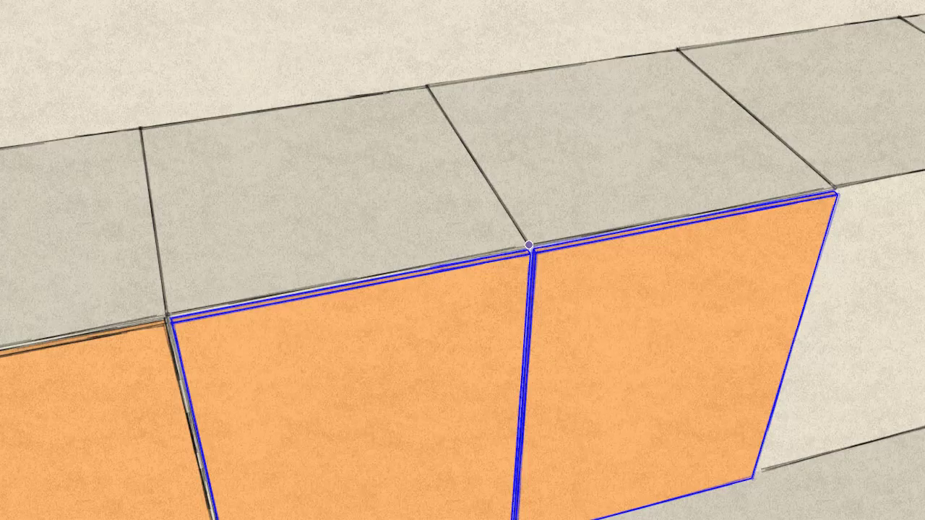
{"action": "scroll", "coordinate": [529, 246], "scroll_direction": "down", "scroll_amount": 3}
{"action": "left_click", "coordinate": [390, 282]}
{"action": "left_click", "coordinate": [787, 190]}
{"action": "scroll", "coordinate": [784, 188], "scroll_direction": "up", "scroll_amount": 3}
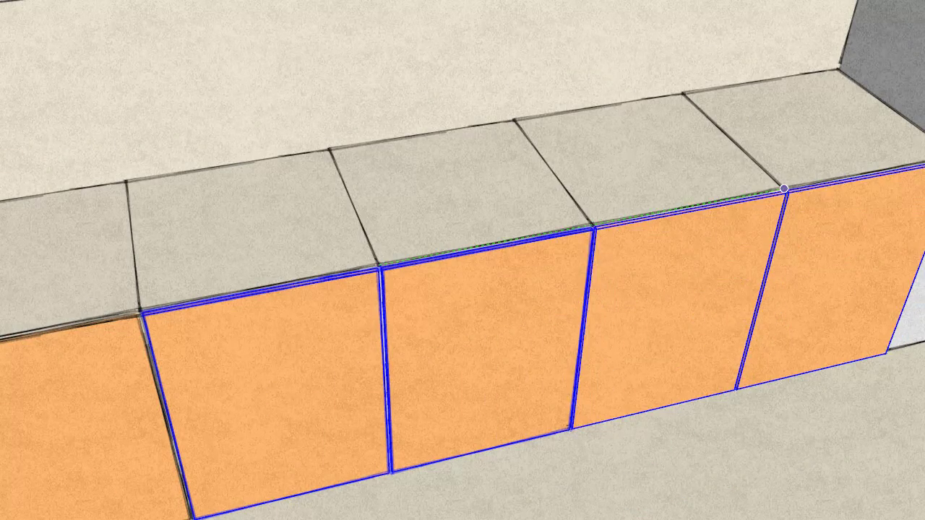
{"action": "left_click", "coordinate": [783, 188]}
{"action": "scroll", "coordinate": [784, 189], "scroll_direction": "down", "scroll_amount": 3}
{"action": "scroll", "coordinate": [650, 252], "scroll_direction": "up", "scroll_amount": 1}
{"action": "scroll", "coordinate": [614, 289], "scroll_direction": "up", "scroll_amount": 1}
{"action": "scroll", "coordinate": [578, 303], "scroll_direction": "up", "scroll_amount": 1}
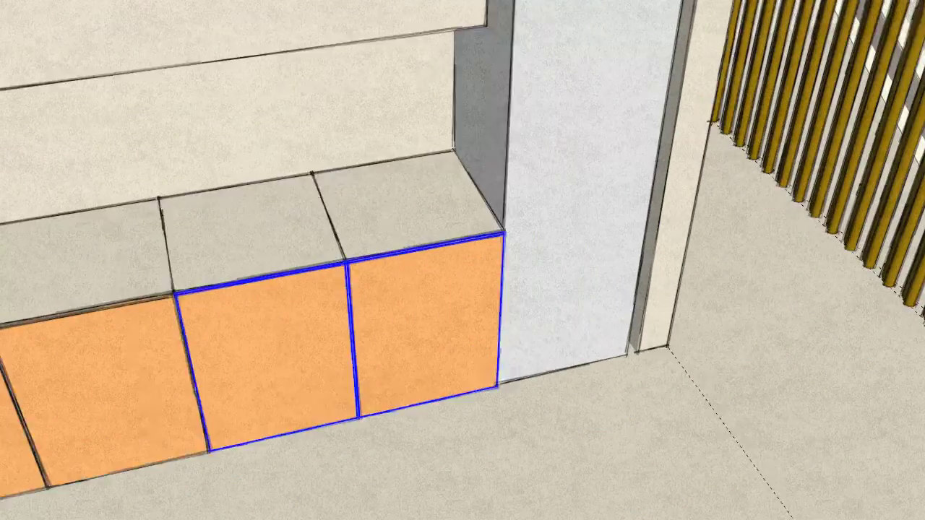
{"action": "scroll", "coordinate": [579, 289], "scroll_direction": "down", "scroll_amount": 3}
{"action": "scroll", "coordinate": [535, 253], "scroll_direction": "up", "scroll_amount": 3}
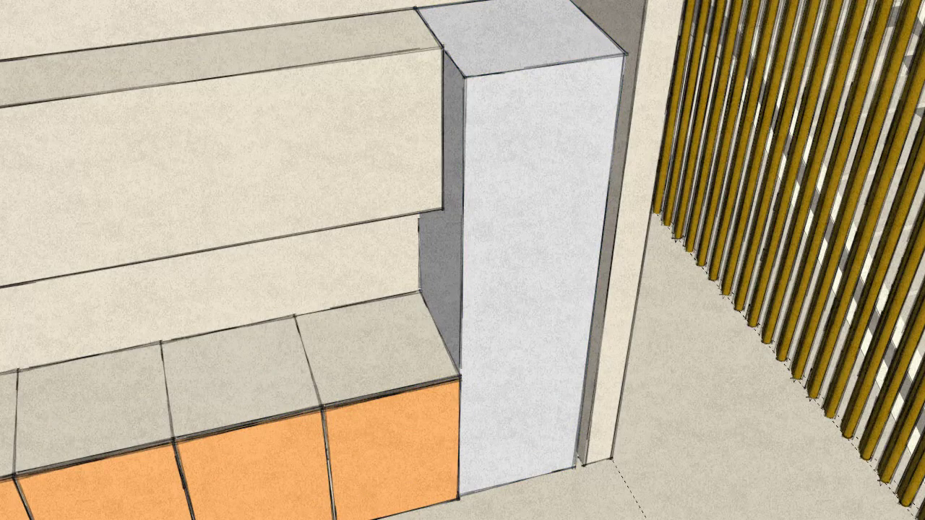
- Draw a door rectangle on the tall right cabinet's front, make it a group, and open it for editing
{"action": "left_click", "coordinate": [463, 76]}
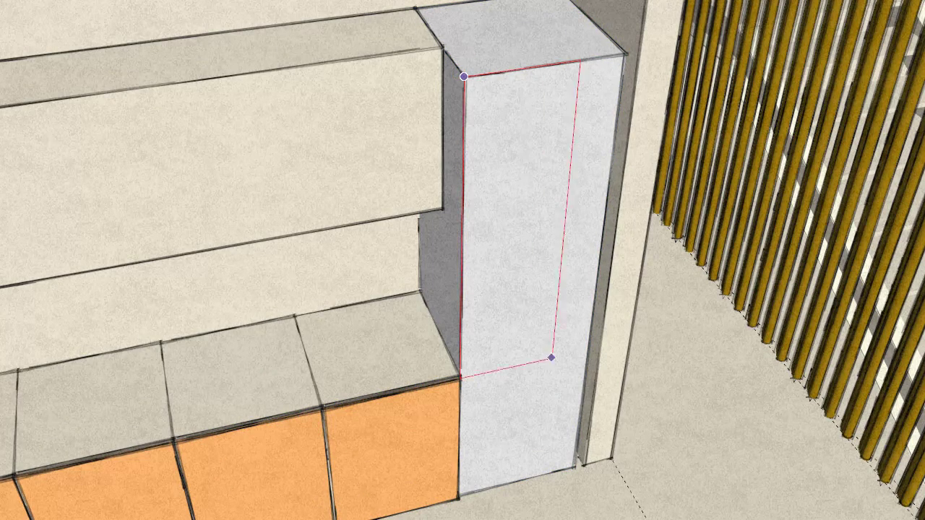
{"action": "left_click", "coordinate": [576, 440]}
{"action": "right_click", "coordinate": [496, 211]}
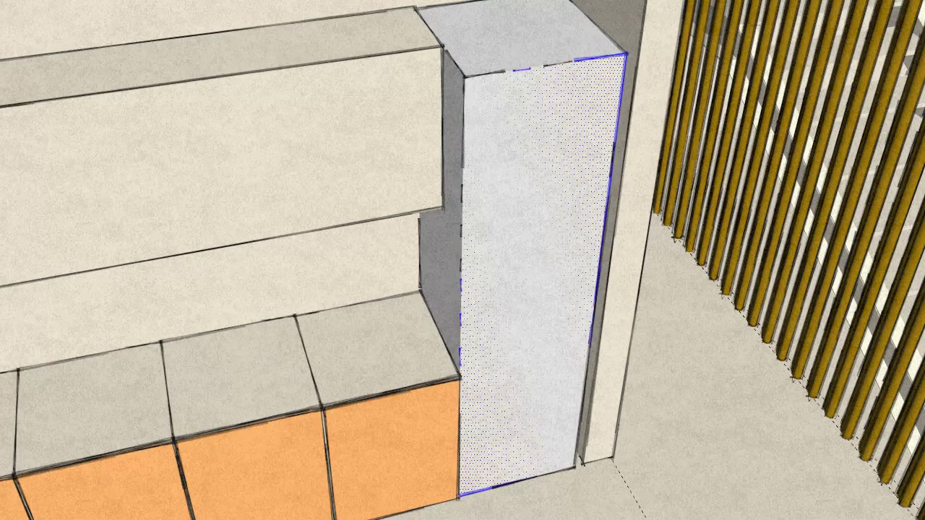
{"action": "left_click", "coordinate": [543, 336]}
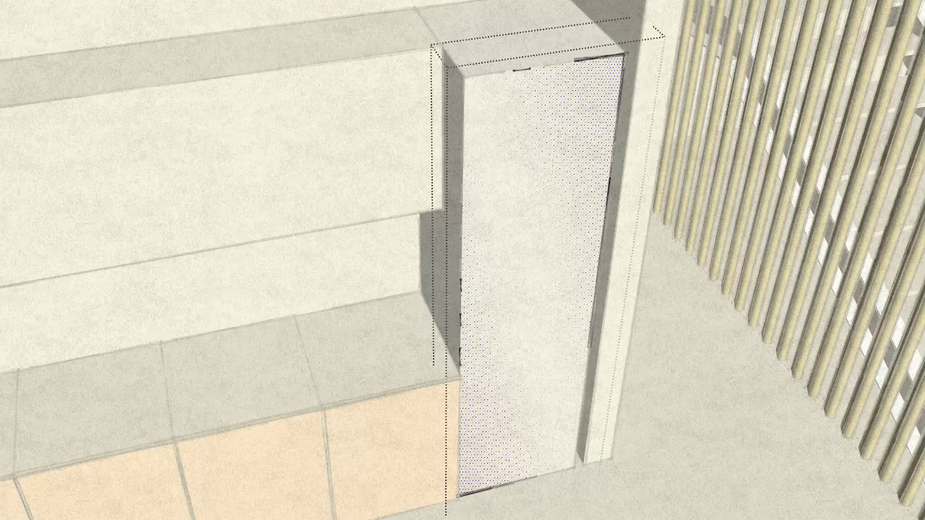
{"action": "double_click", "coordinate": [580, 332]}
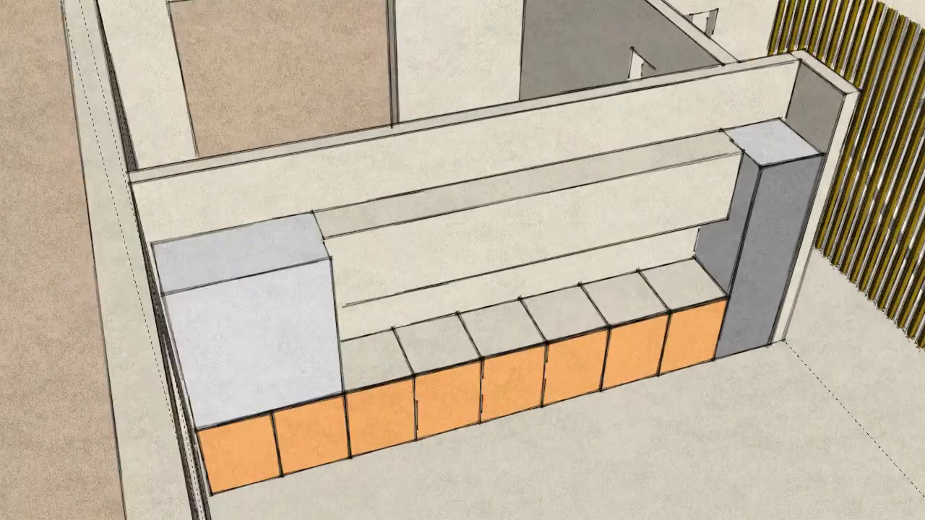
{"action": "scroll", "coordinate": [325, 389], "scroll_direction": "up", "scroll_amount": 3}
{"action": "scroll", "coordinate": [325, 388], "scroll_direction": "up", "scroll_amount": 3}
{"action": "scroll", "coordinate": [325, 389], "scroll_direction": "up", "scroll_amount": 5}
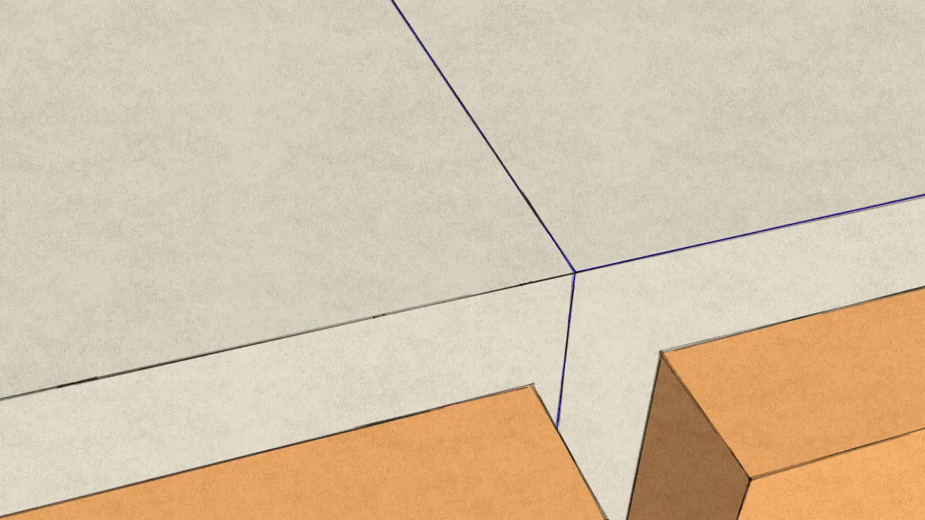
- Hide the upper slab group to inspect how the doors fit
{"action": "right_click", "coordinate": [601, 288]}
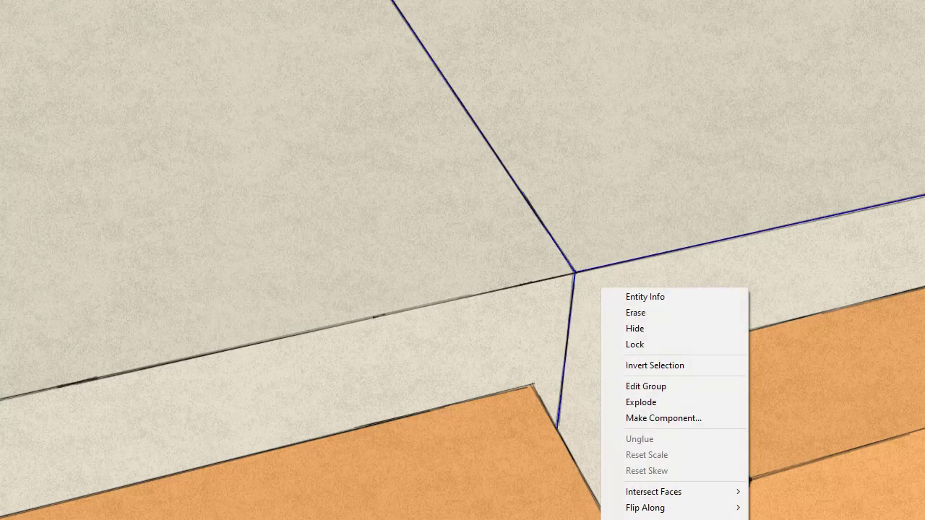
{"action": "left_click", "coordinate": [635, 328]}
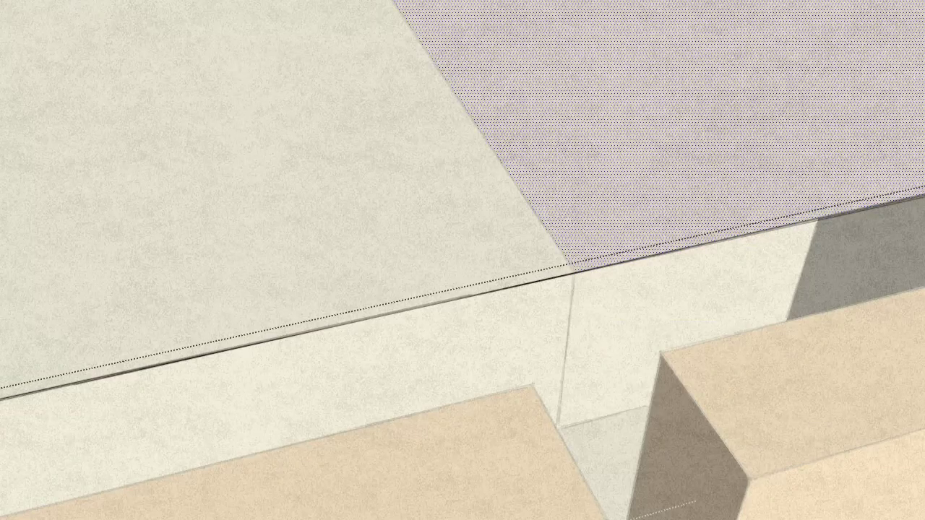
{"action": "left_click", "coordinate": [557, 190]}
- Unhide all hidden geometry through the Edit menu
{"action": "key", "text": "ctrl+z"}
{"action": "key", "text": "ctrl+z"}
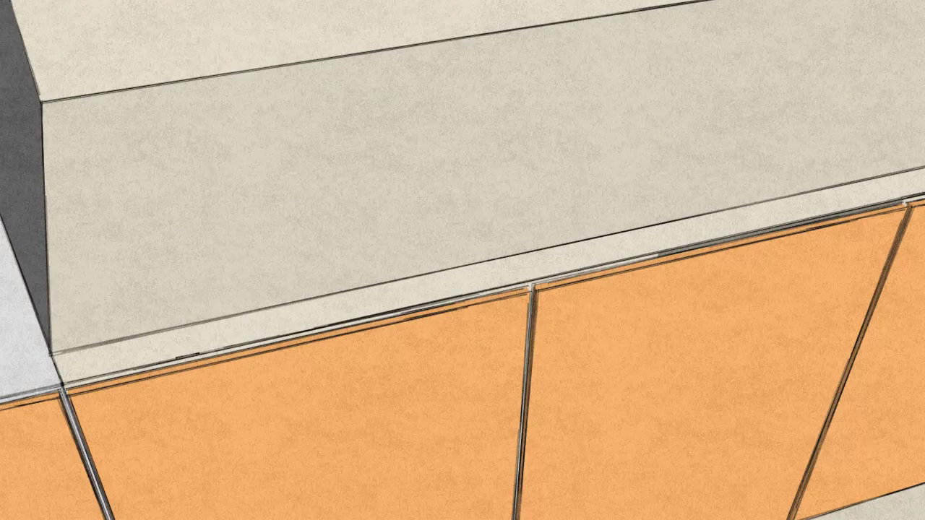
{"action": "key", "text": "alt+e"}
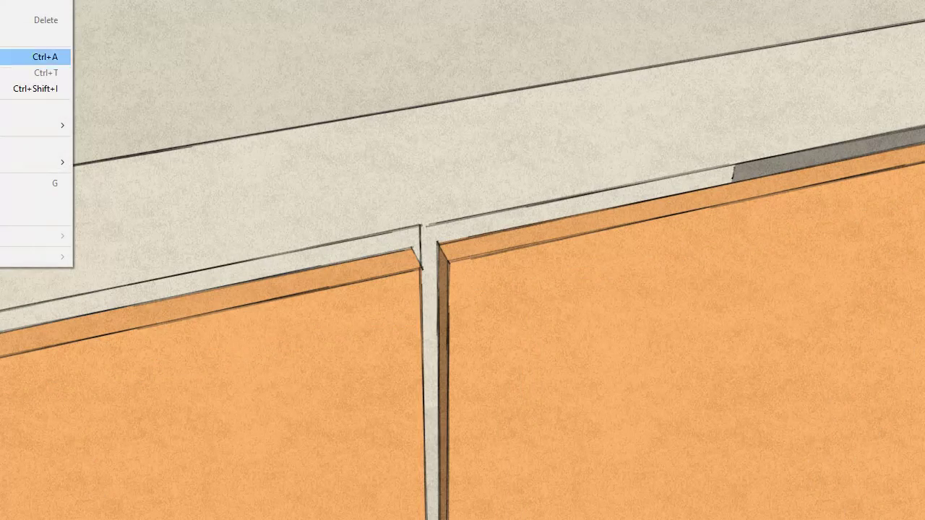
{"action": "key", "text": "Return"}
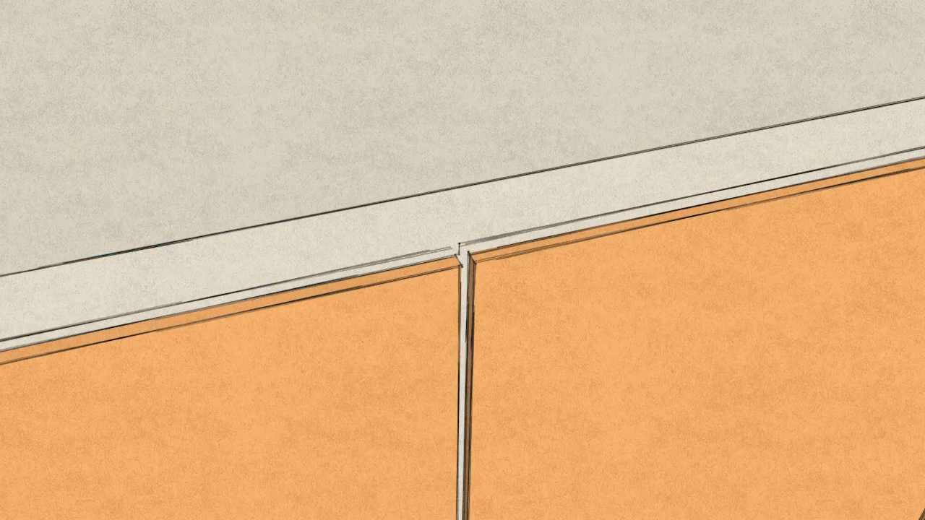